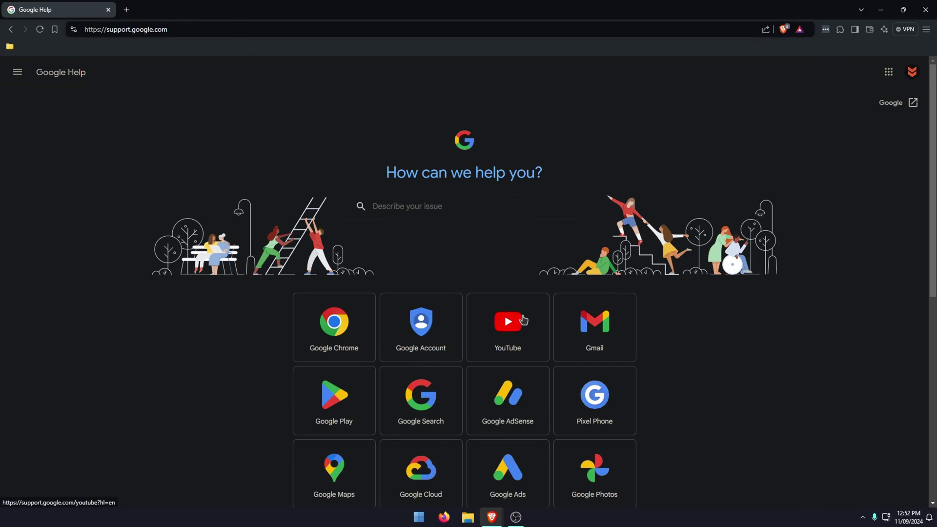
Step: Go from the YouTube Help centre to the Troubleshoot account issues topic page
click(506, 321)
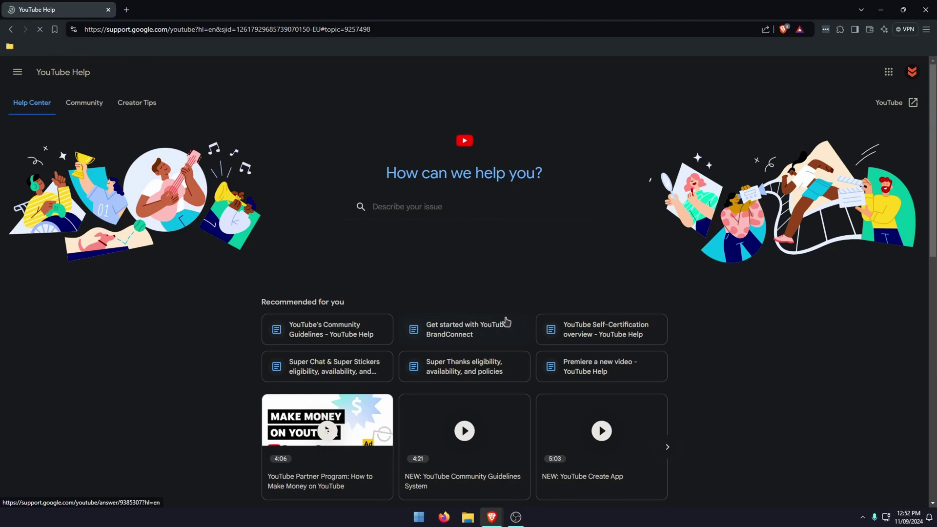
scroll(558, 208, down, 3)
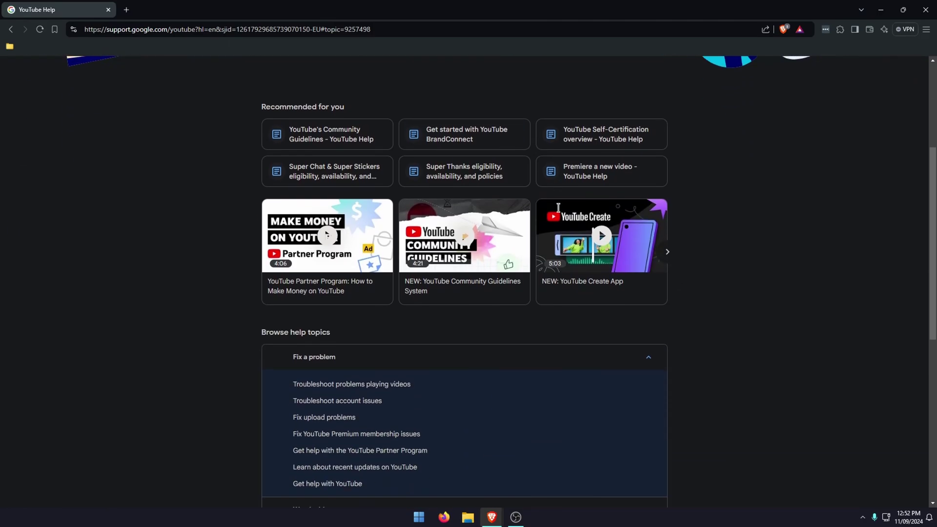
click(323, 407)
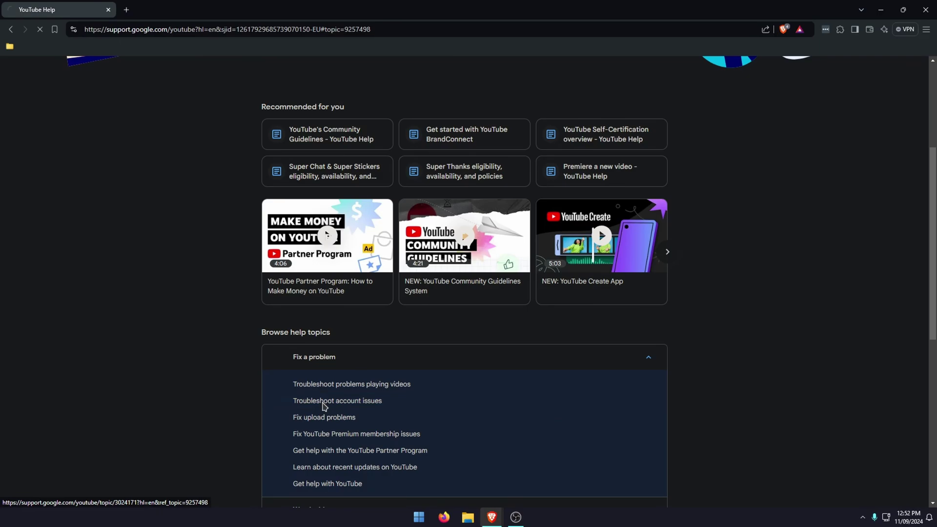
scroll(469, 339, down, 1)
scroll(470, 339, down, 1)
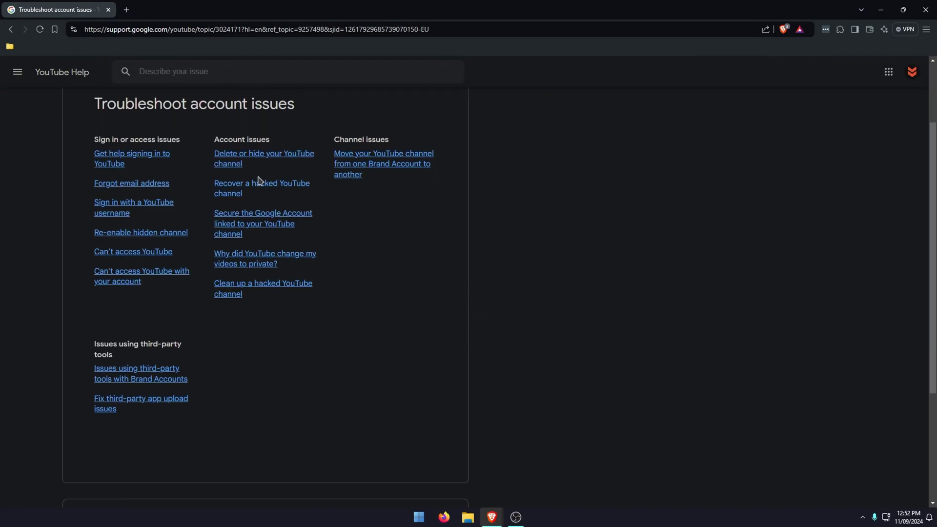
Step: Open the 'Recover a hacked YouTube channel' article under Account issues
click(239, 187)
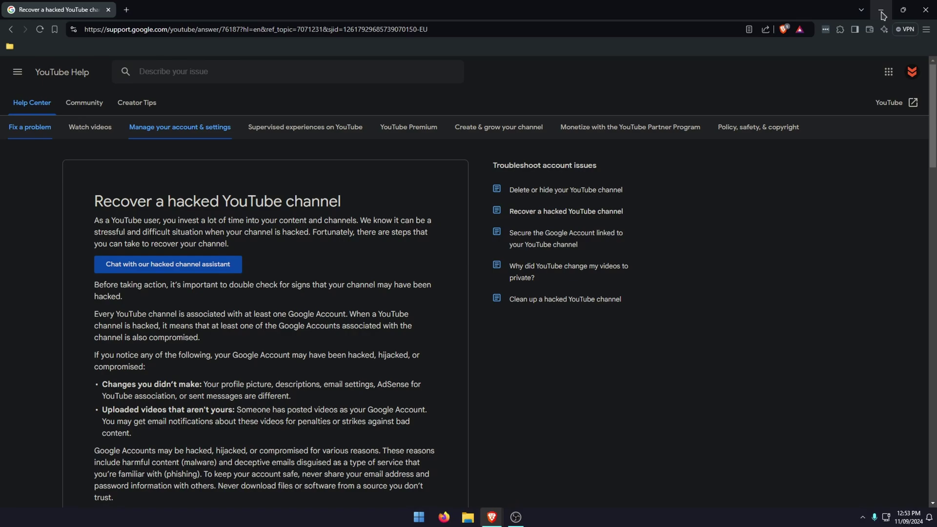
Step: Minimise the browser window to show the Windows desktop
click(882, 15)
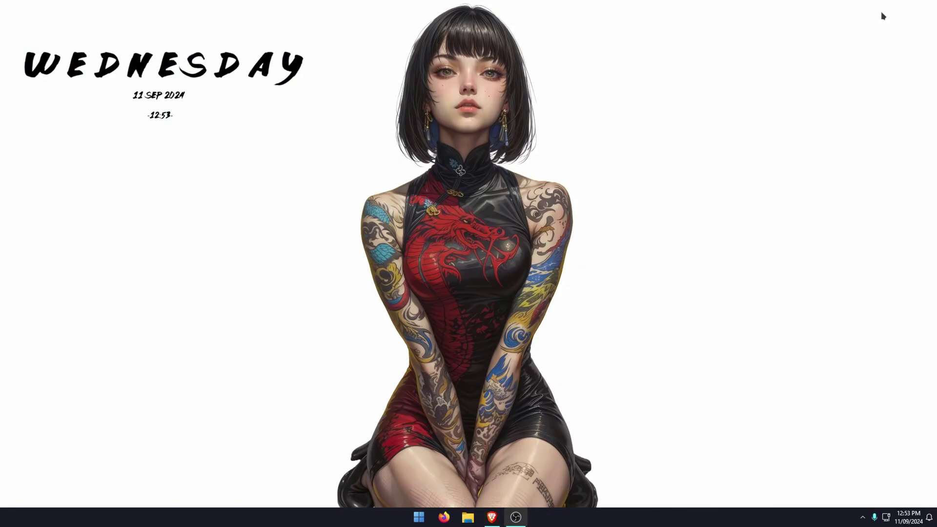